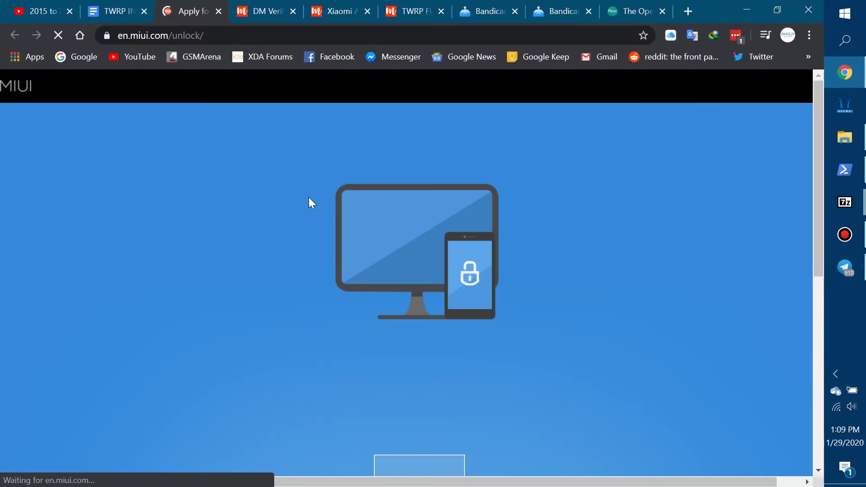
Preview the Mi Unlock Xiaomi sign-in page, then return to the device unlock page.
scroll(445, 270, down, 2)
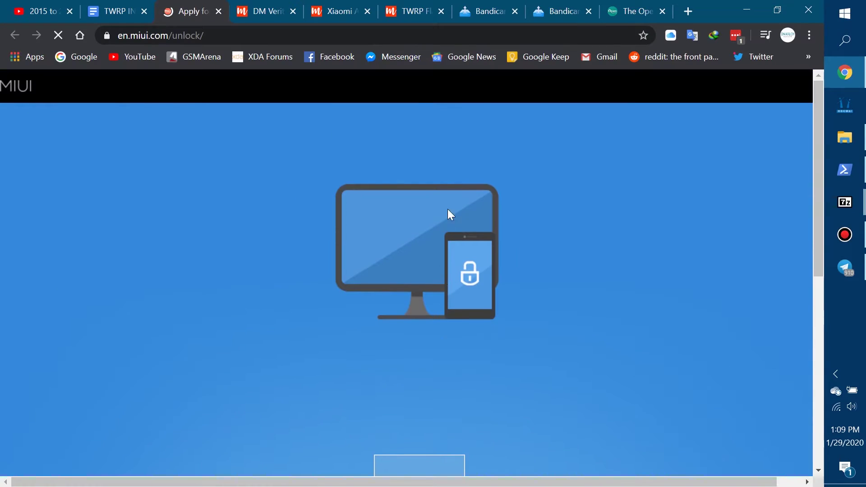
scroll(460, 329, down, 6)
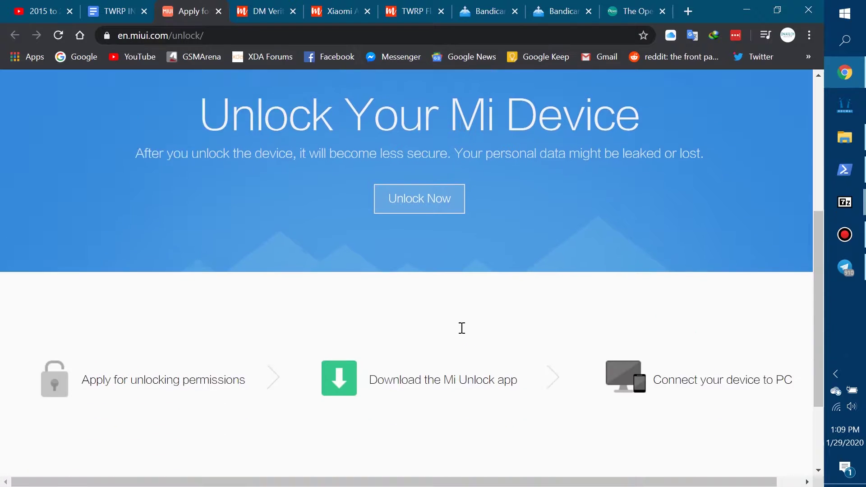
scroll(459, 329, up, 5)
click(427, 361)
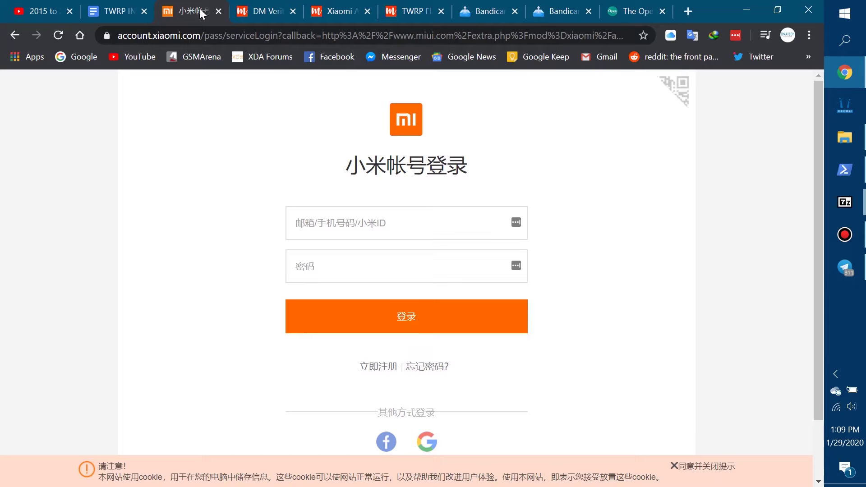
click(22, 39)
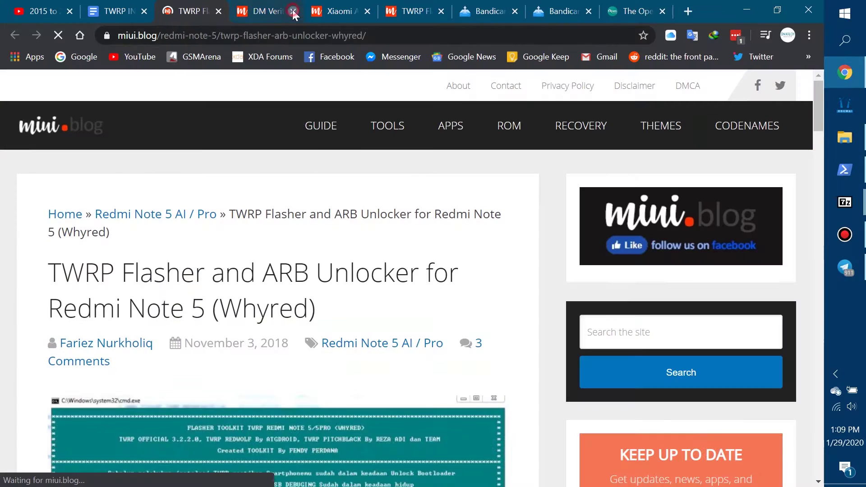
Close the extra tab and download the 64-bit TWRP Flasher archive under the General category.
click(292, 11)
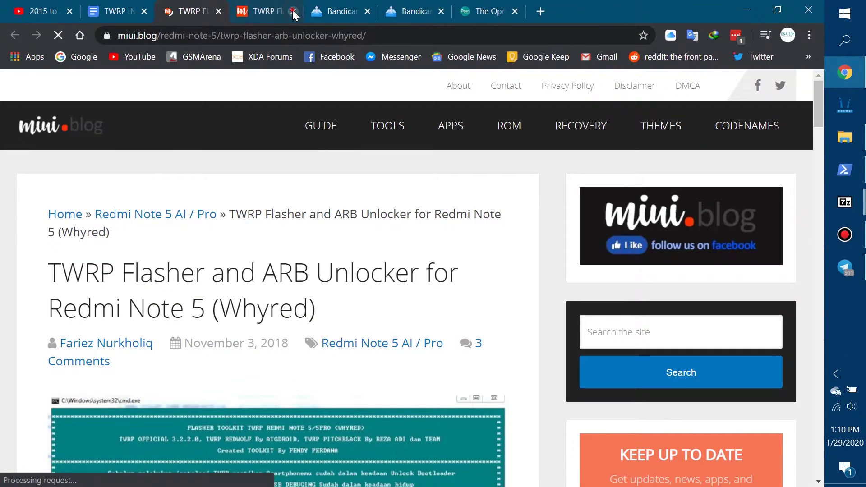
scroll(299, 266, down, 3)
scroll(299, 266, down, 10)
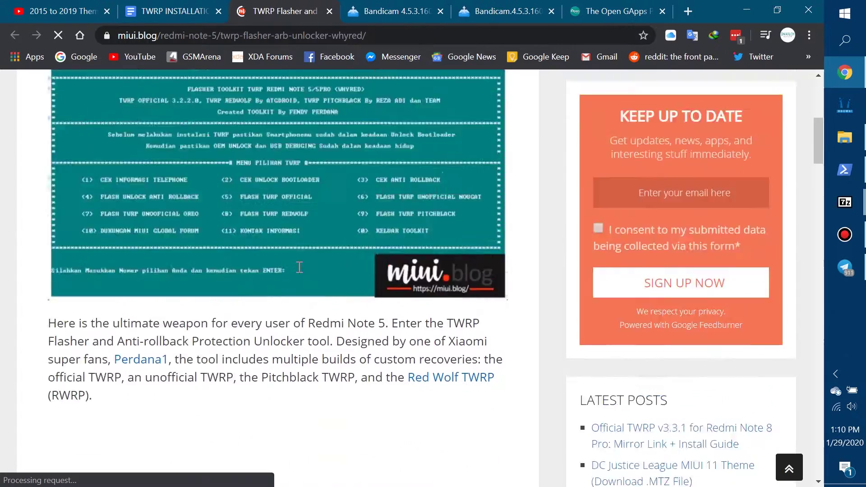
scroll(299, 273, down, 8)
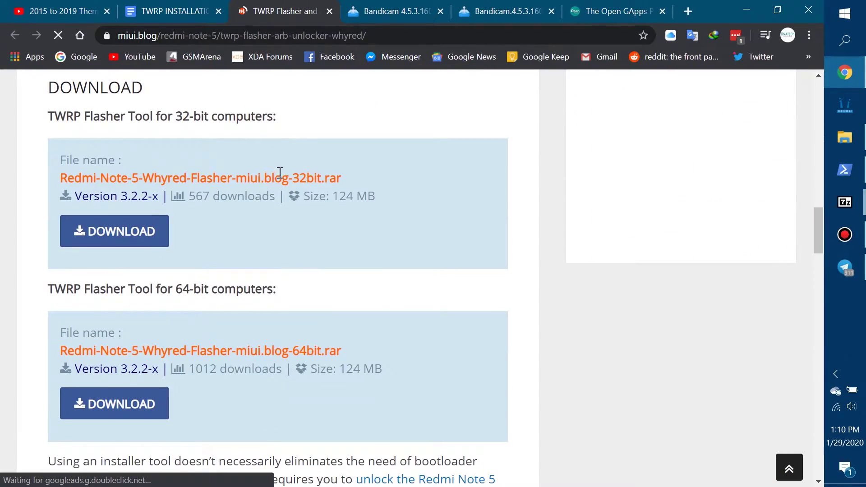
click(130, 406)
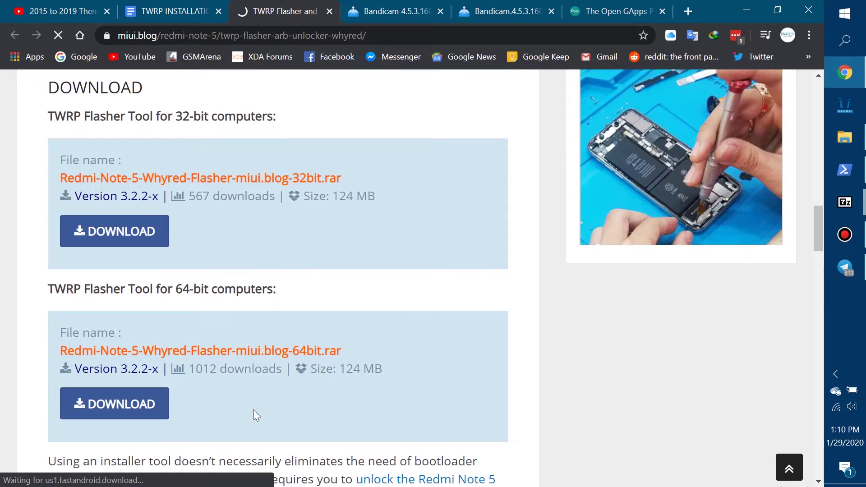
click(395, 212)
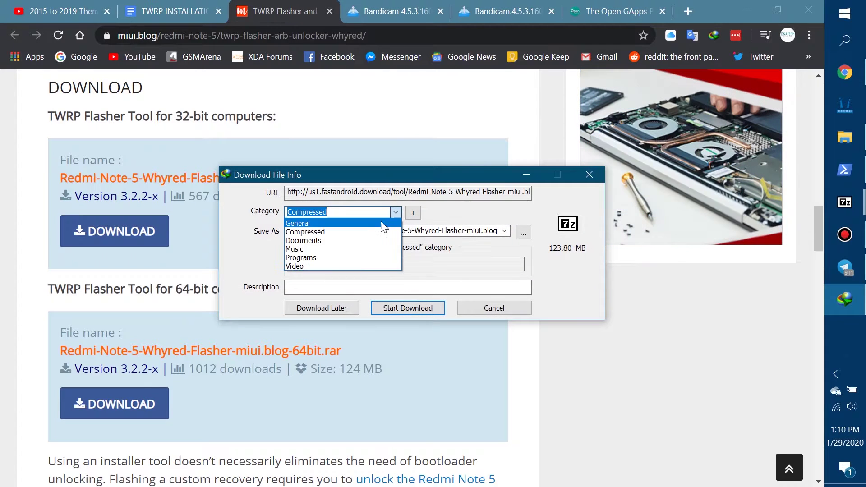
click(342, 219)
click(426, 310)
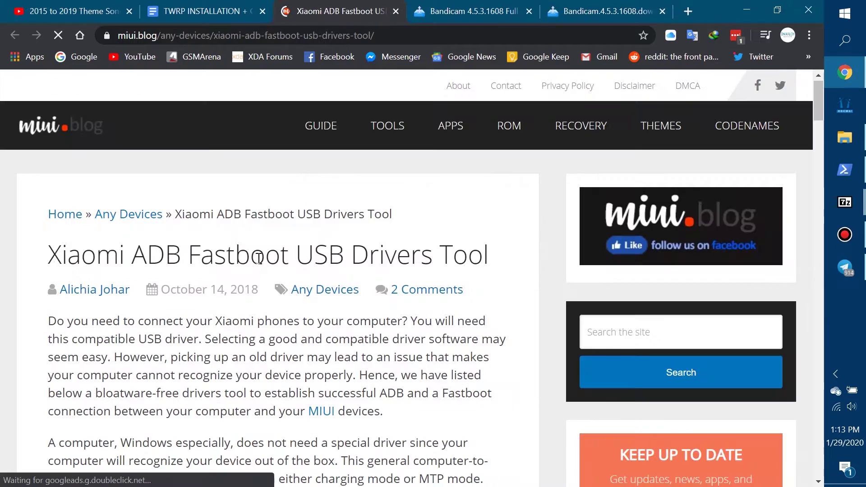
Download miui-ADB-Driver-Installer-v1.4.3.zip, then go back to the previous page.
scroll(395, 289, down, 20)
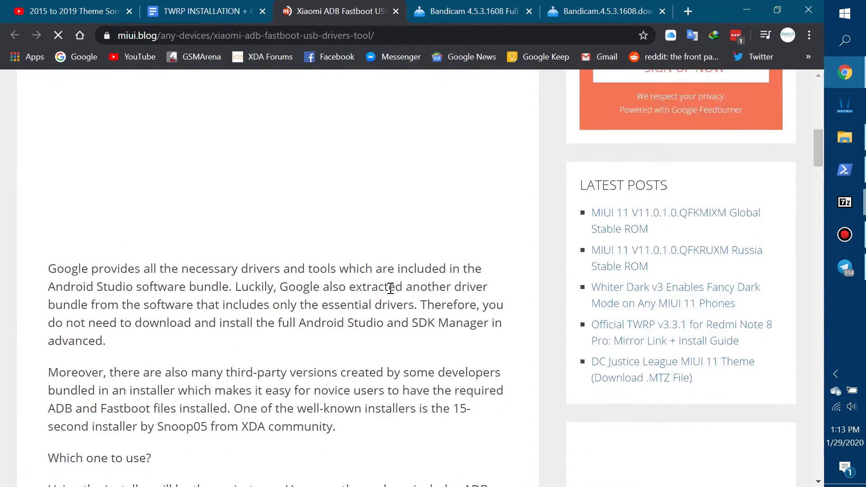
scroll(392, 293, down, 8)
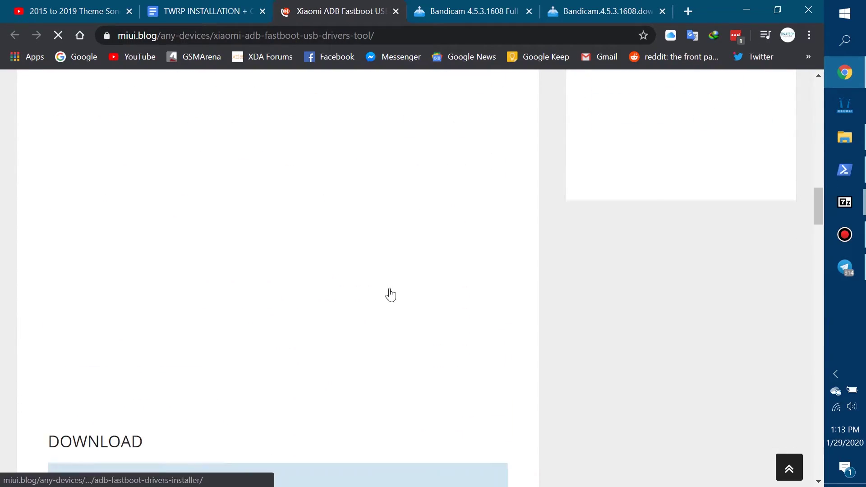
scroll(158, 236, down, 2)
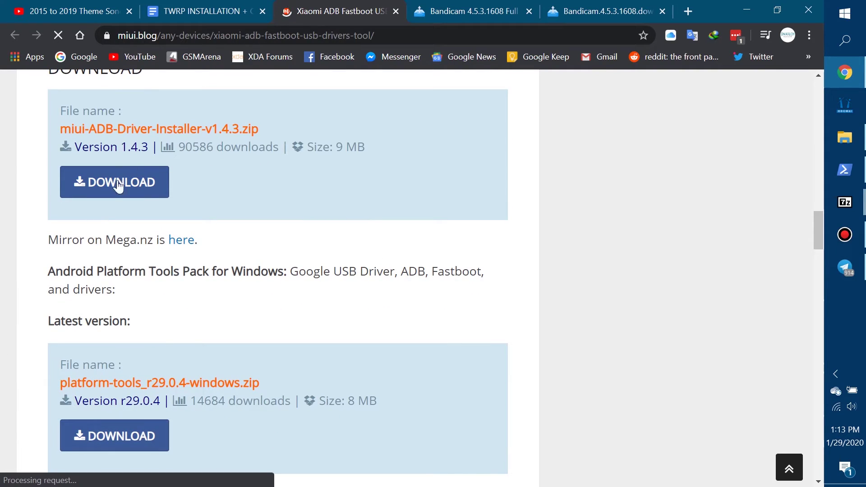
click(148, 195)
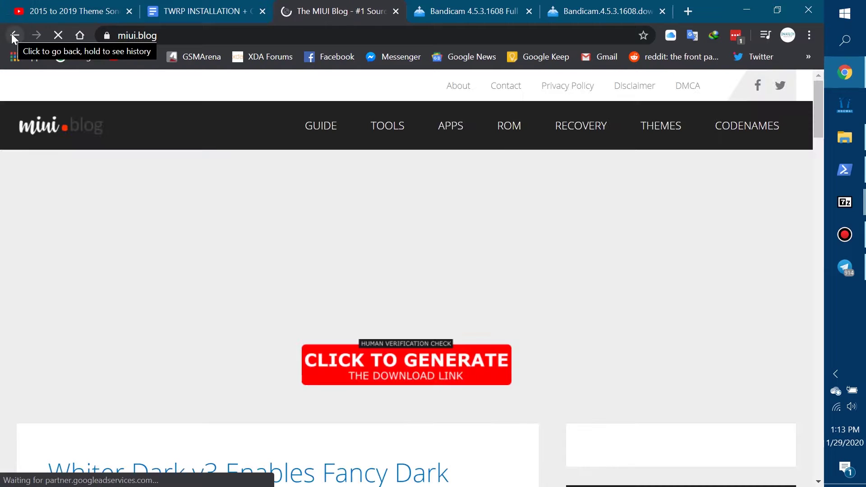
click(13, 35)
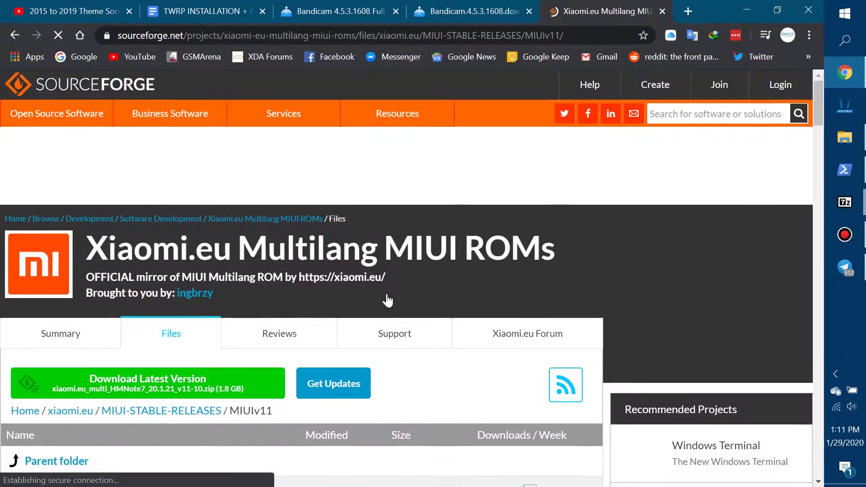
Find 'note5pro' in the MIUIv11 ROM listing to locate the Redmi Note 5 Pro build.
scroll(199, 334, down, 5)
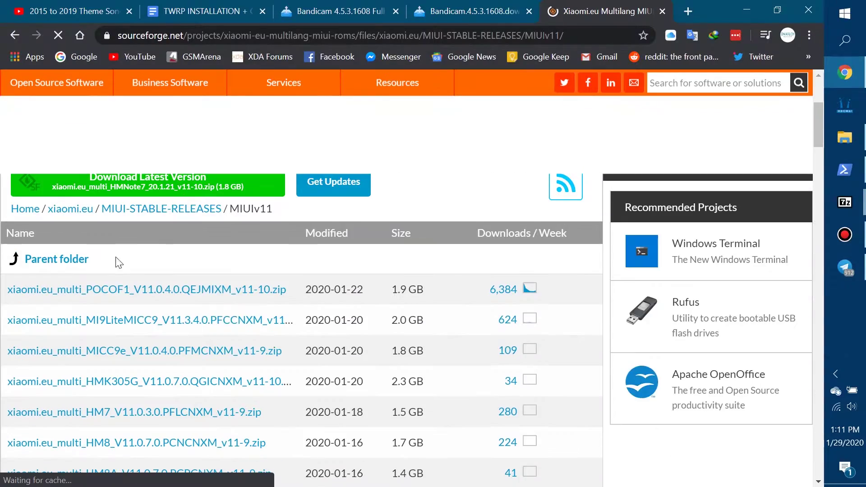
scroll(120, 259, down, 3)
scroll(169, 287, up, 4)
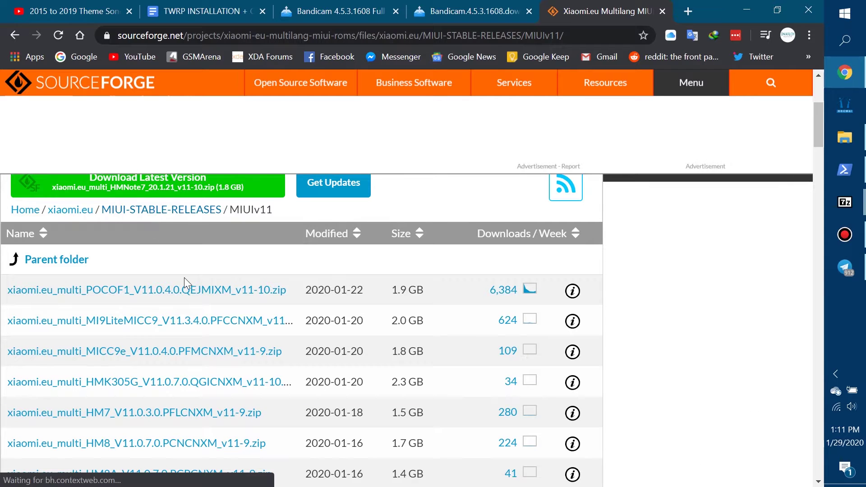
key(ctrl+f)
text(note5)
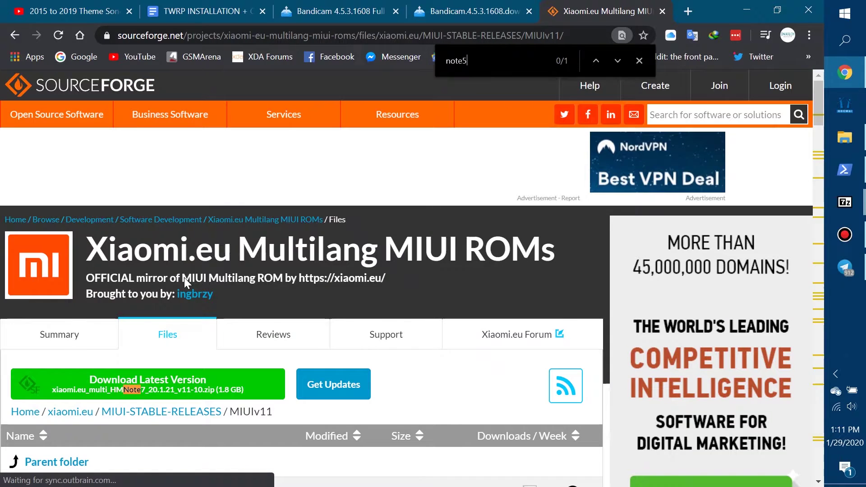
text(pro)
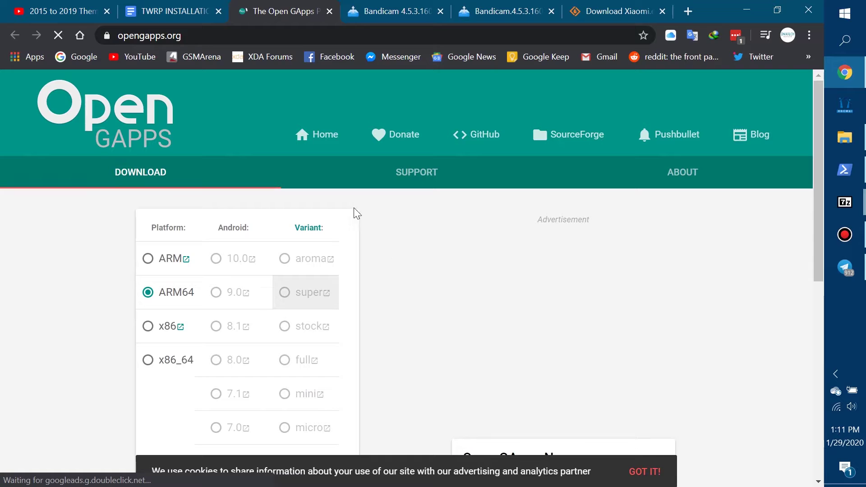
Choose Android 10.0 and the nano variant, then download the ARM64 GApps package.
scroll(220, 293, down, 5)
scroll(229, 298, down, 5)
scroll(221, 301, up, 9)
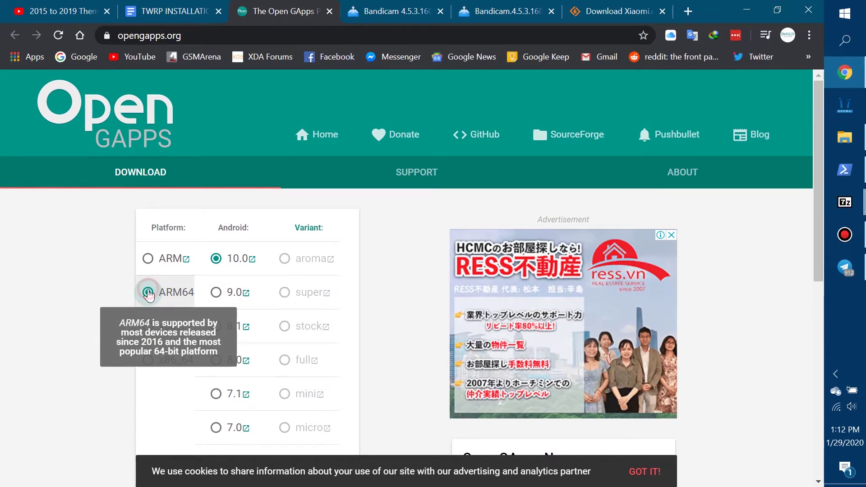
click(216, 258)
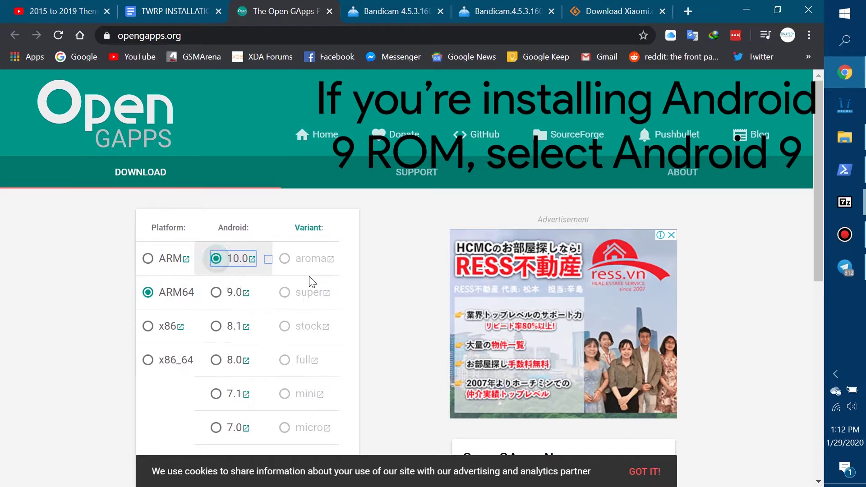
scroll(334, 289, down, 1)
scroll(341, 291, down, 3)
click(281, 329)
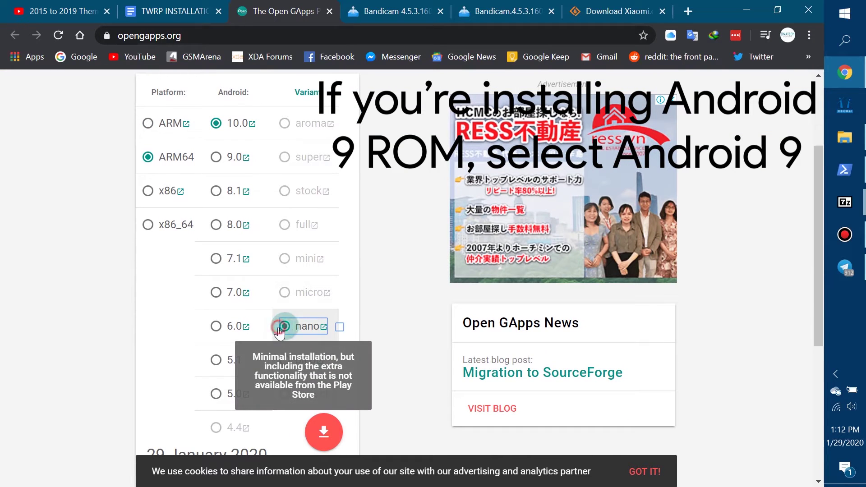
scroll(371, 324, down, 1)
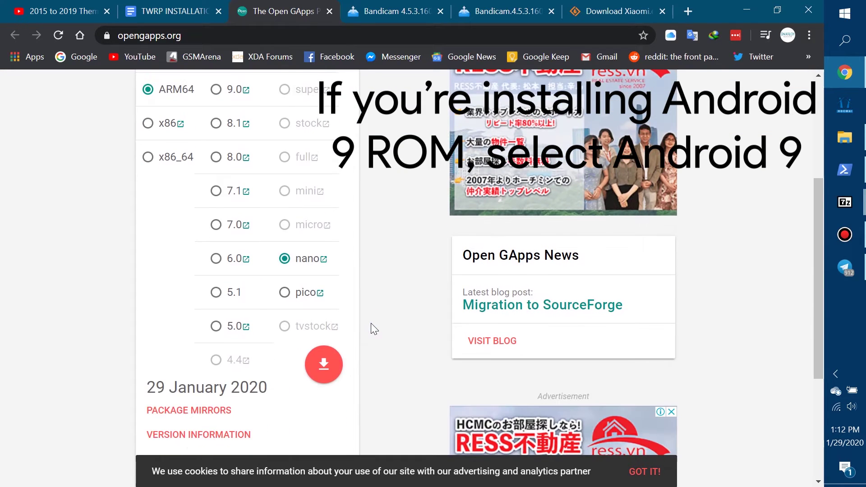
click(337, 363)
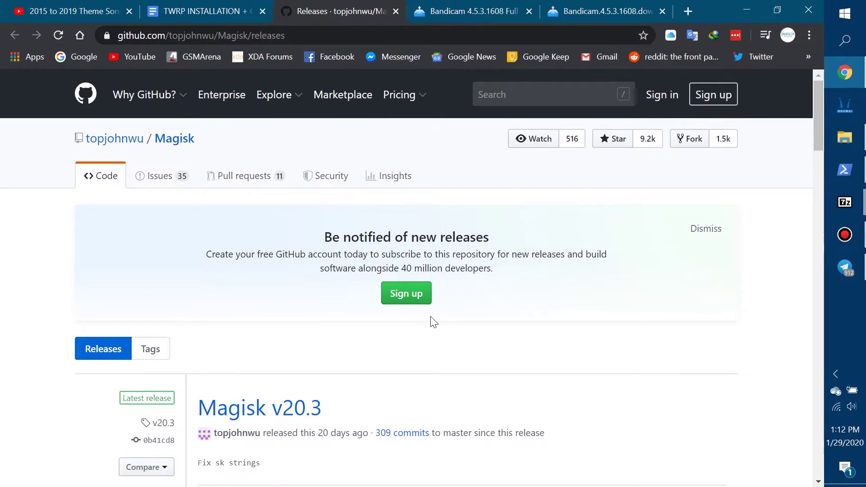
Download Magisk-v20.3.zip under the General category, keeping the existing file rather than overwriting.
scroll(419, 323, down, 5)
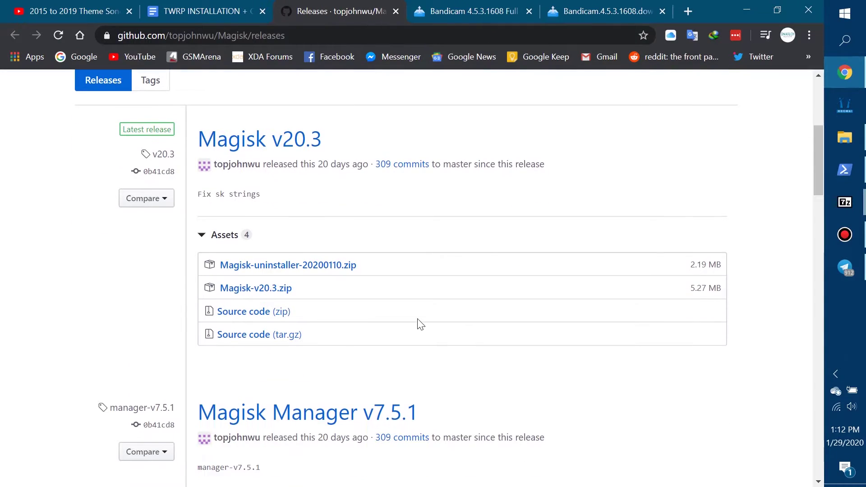
click(244, 286)
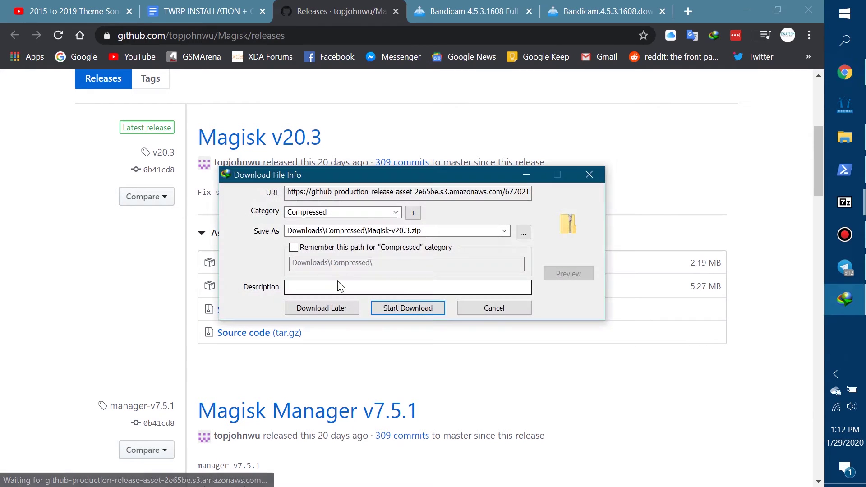
click(396, 212)
click(383, 221)
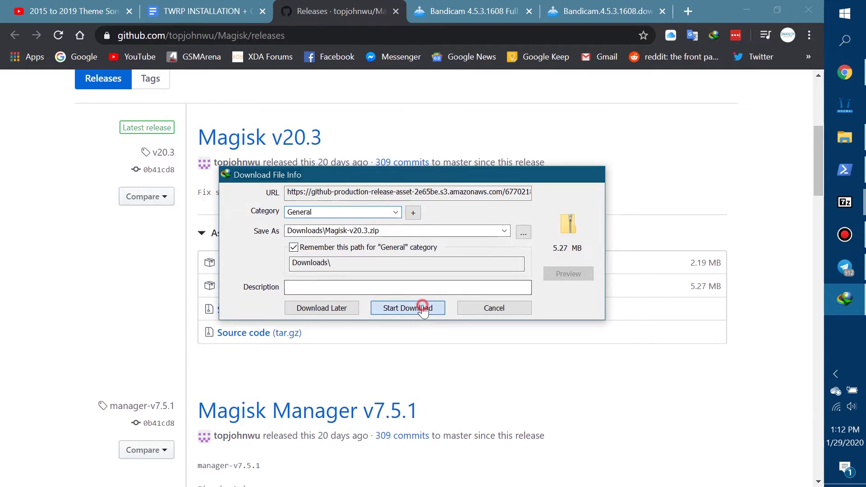
click(422, 307)
click(457, 366)
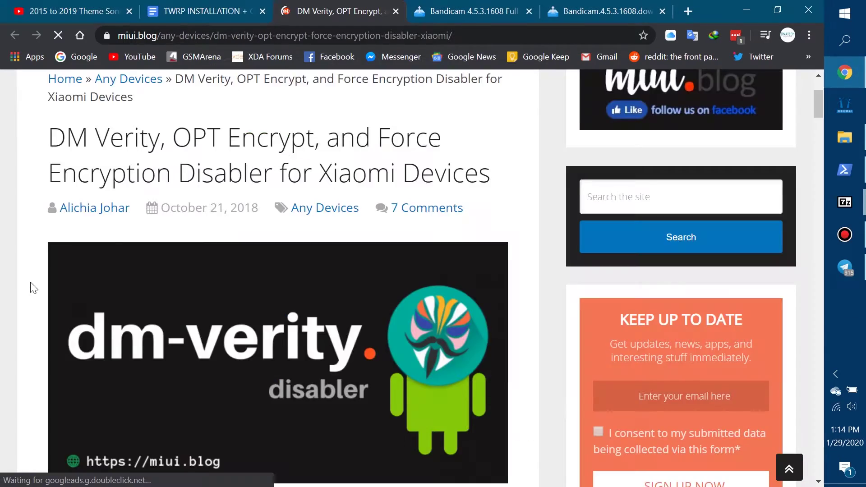
Download no-verity-opt-encrypt-6.0.zip from the LazyFlasher section.
scroll(32, 287, down, 10)
scroll(32, 286, down, 20)
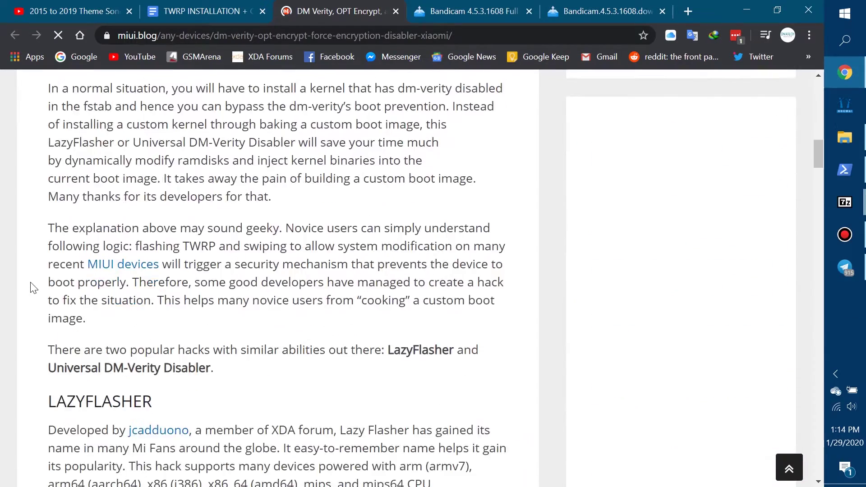
scroll(33, 287, down, 15)
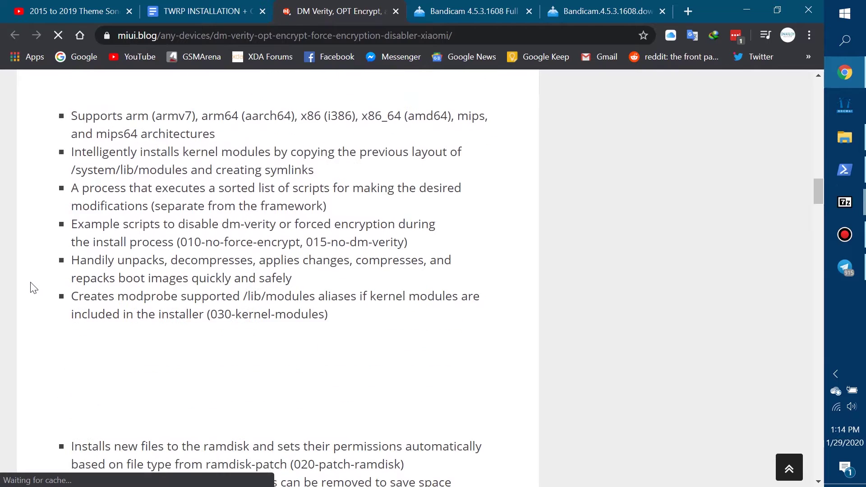
scroll(150, 262, down, 1)
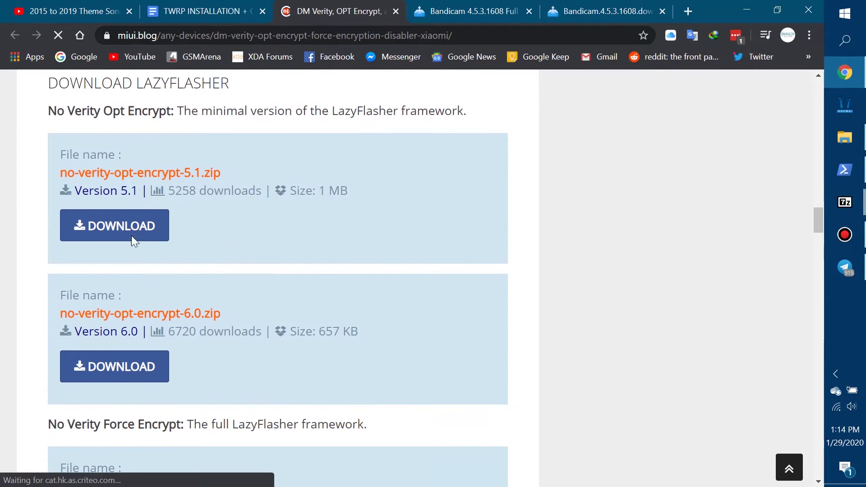
click(127, 366)
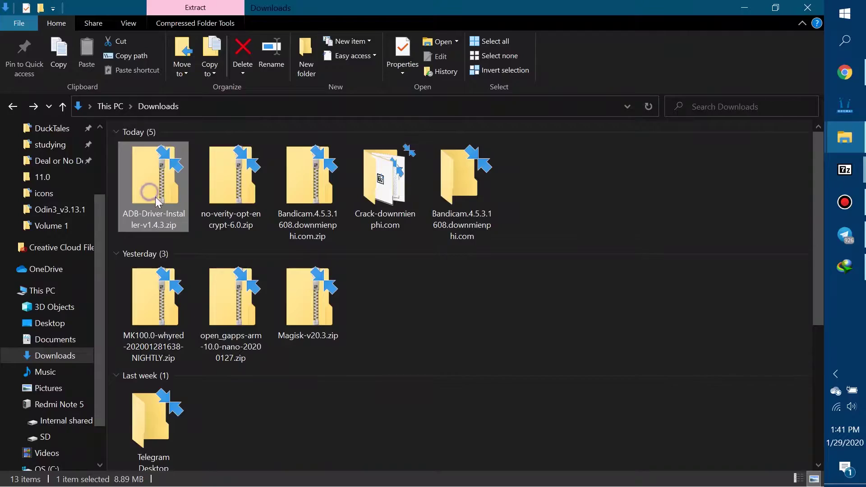
Extract the ADB installer zip into Downloads with 7-Zip.
right_click(155, 196)
mouse_move(273, 239)
click(398, 290)
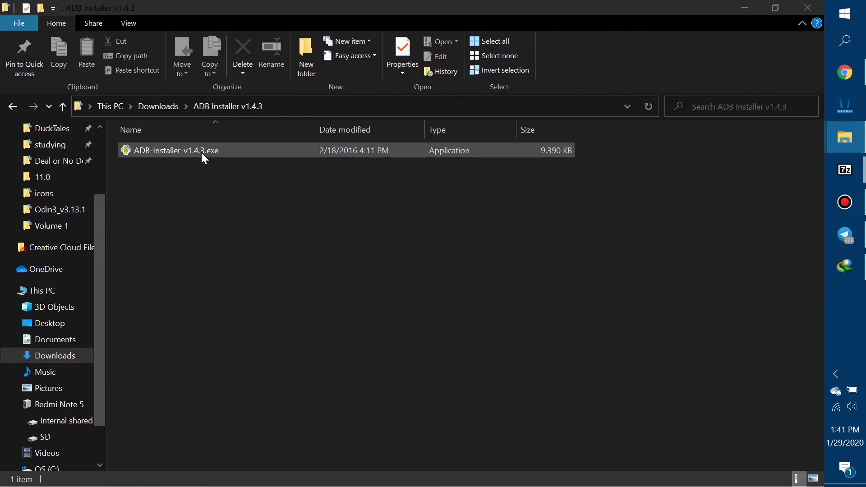
Run the ADB installer, answering Y for ADB/Fastboot, system-wide and drivers, then finish the driver wizard.
double_click(201, 150)
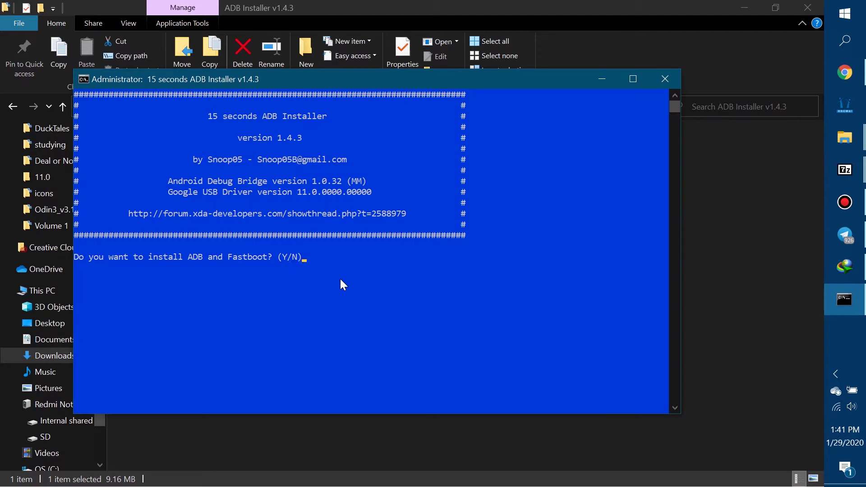
text(Y)
key(Return)
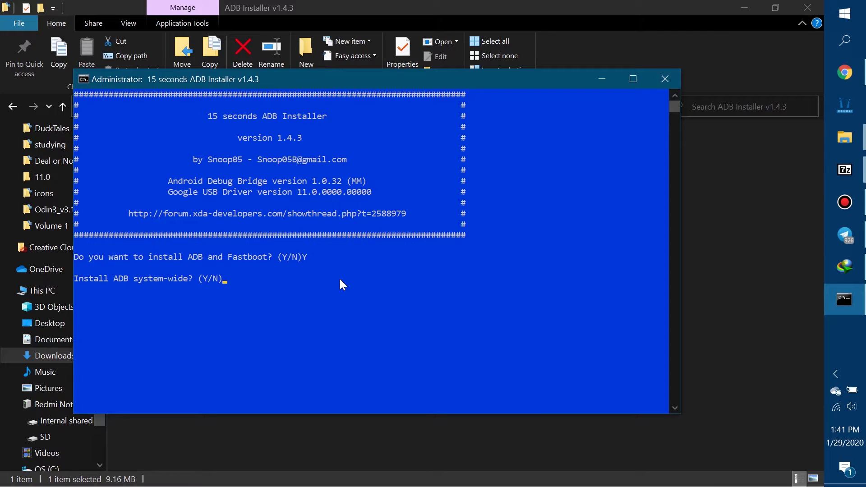
text(Y)
key(Return)
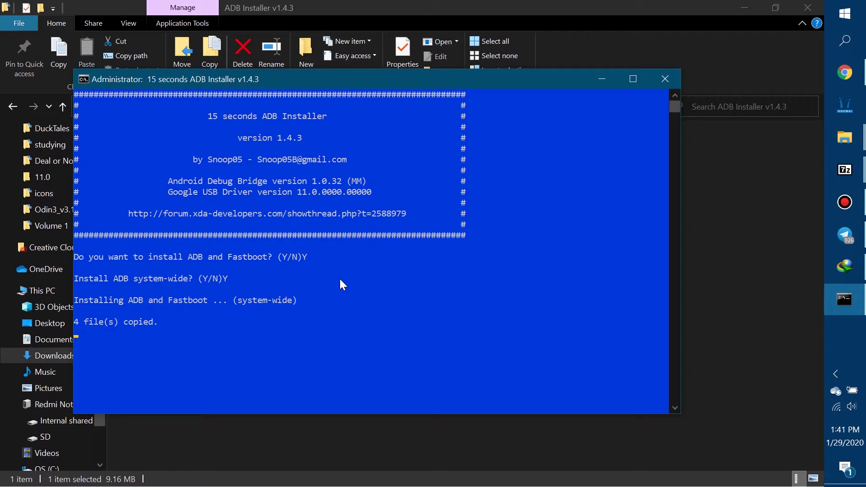
text(Y)
key(Return)
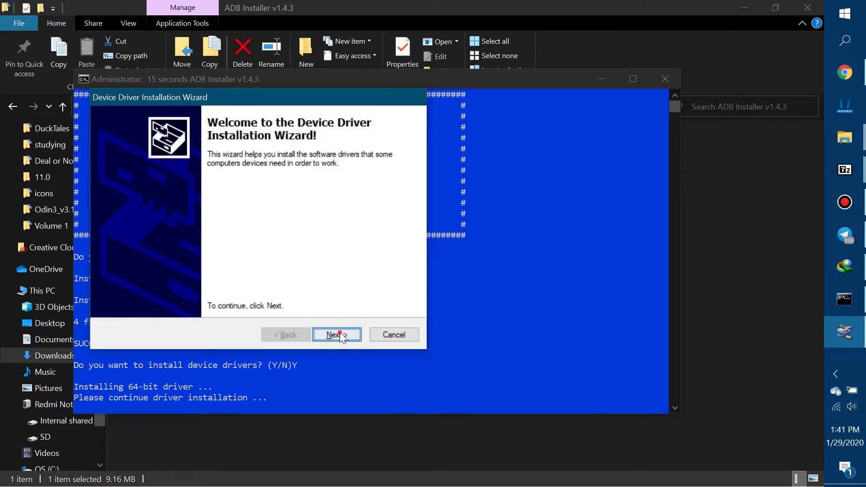
click(340, 334)
click(340, 334)
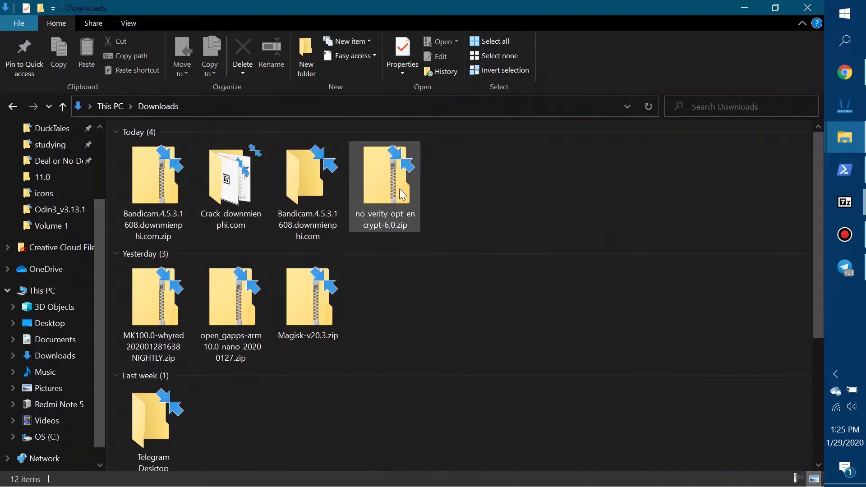
Select the MK100 ROM, open_gapps, Magisk-v20.3 and no-verity zips and copy them to the Redmi Note 5.
click(174, 310)
ctrl+click(225, 312)
ctrl+click(304, 311)
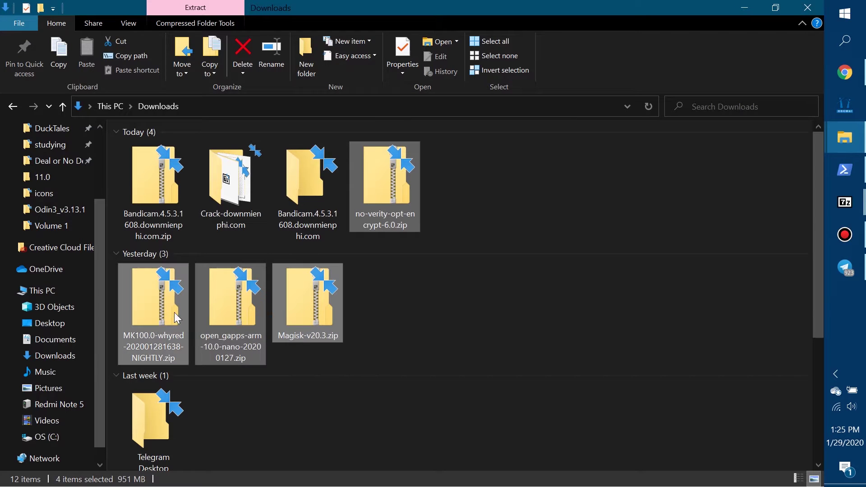
drag(154, 305, 53, 434)
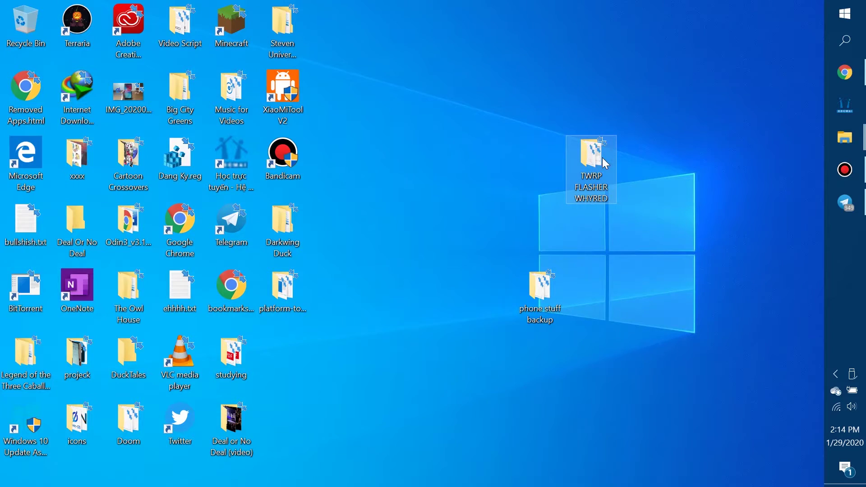
Open the TWRP FLASHER WHYRED folder and run 64Bit_KLIK 2X TOOLKIT INI.exe as administrator.
double_click(591, 169)
right_click(238, 155)
click(288, 176)
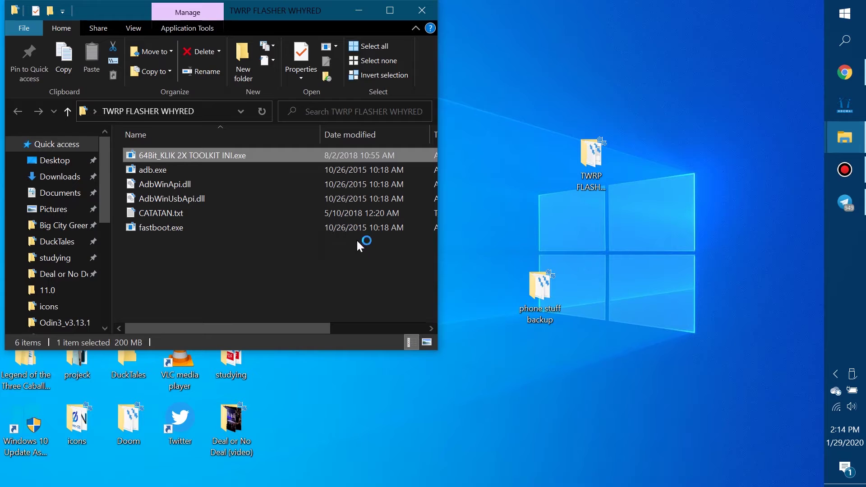